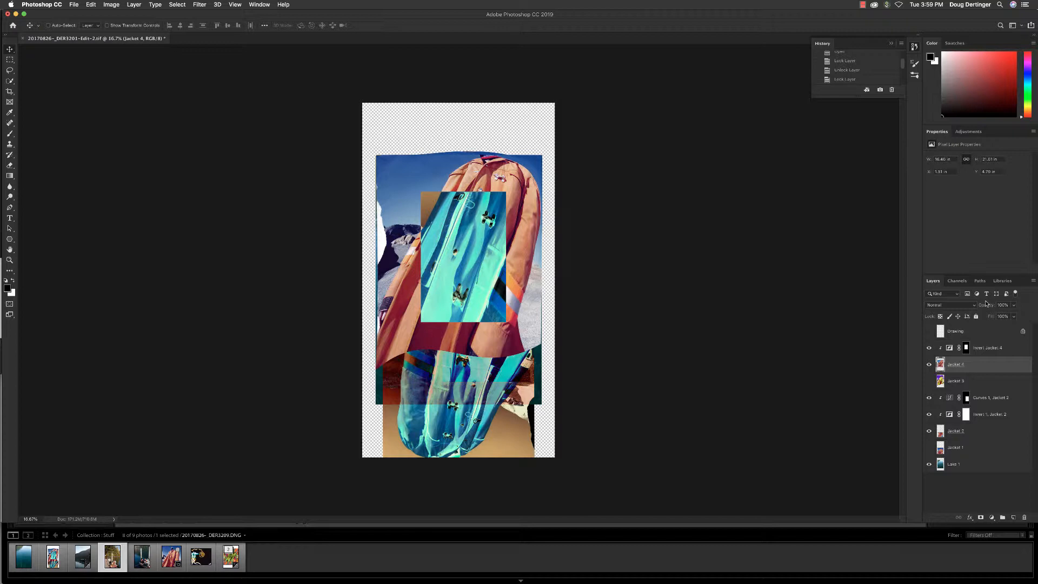
Filter the layer list by name for "jacket 2"
left_click(942, 306)
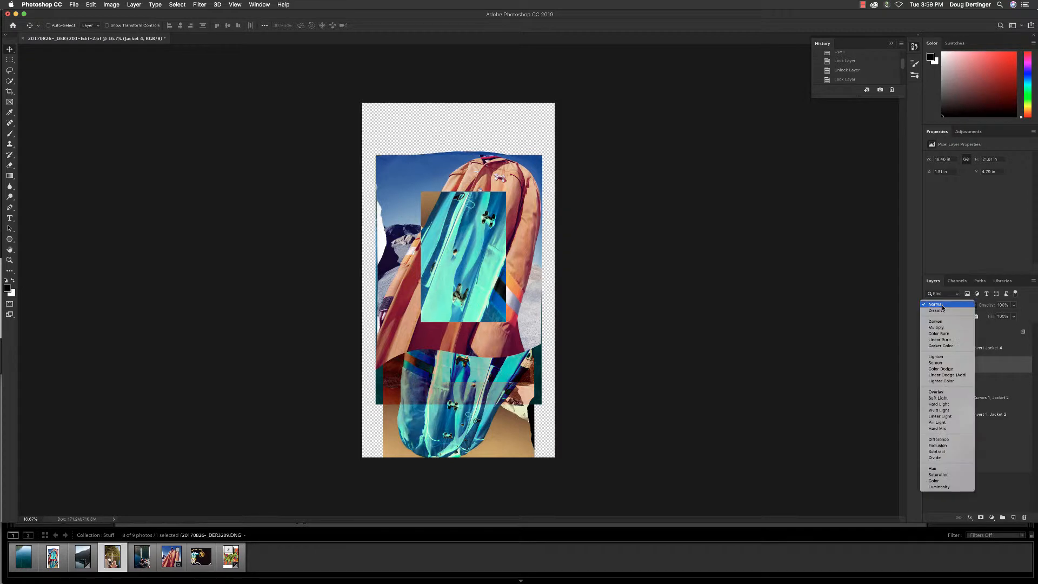
left_click(945, 296)
left_click(945, 296)
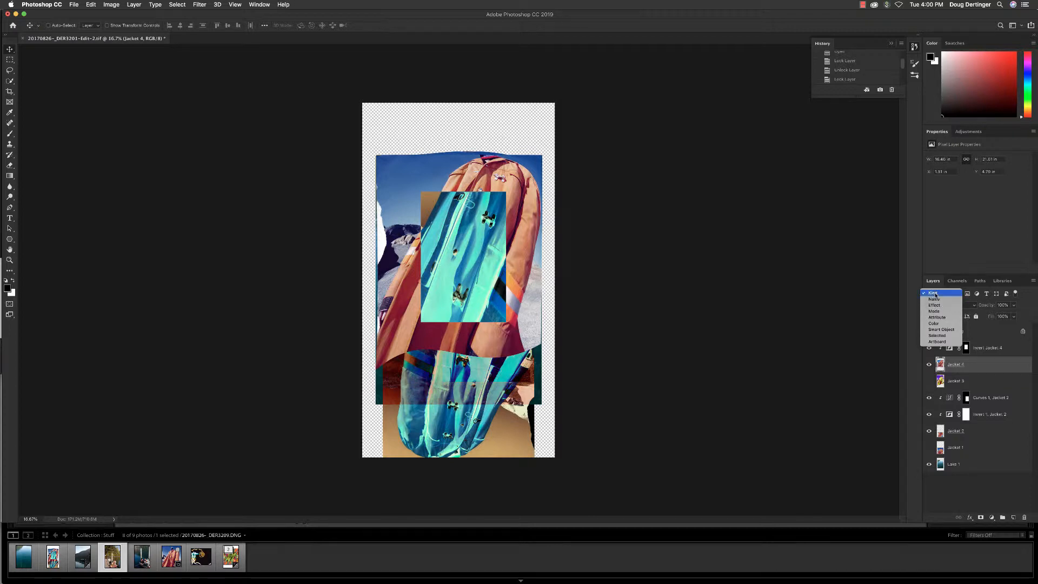
left_click(935, 301)
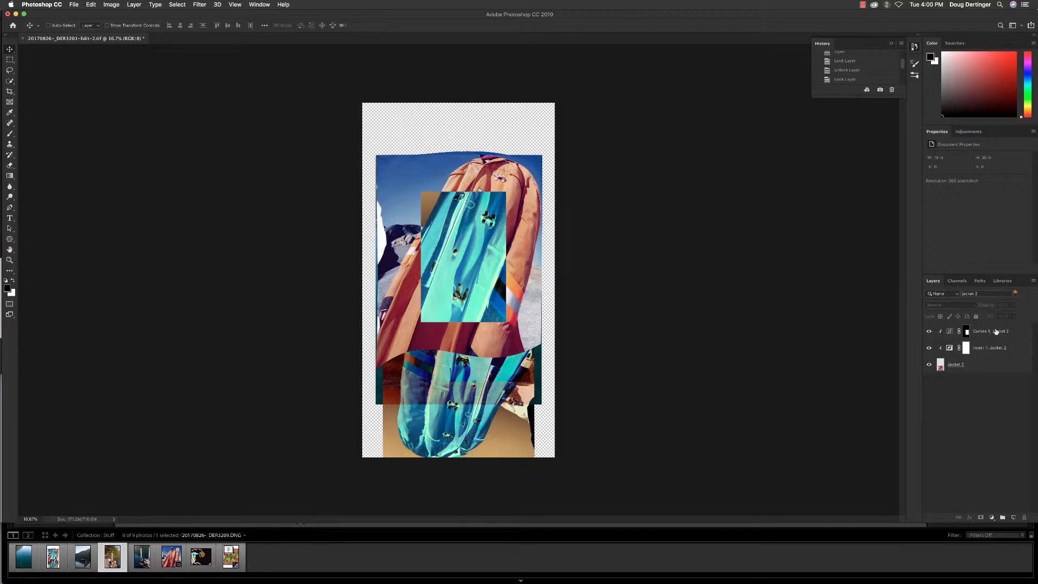
Toggle the name filter off and on to compare the full layer list with the filtered one
left_click(1016, 293)
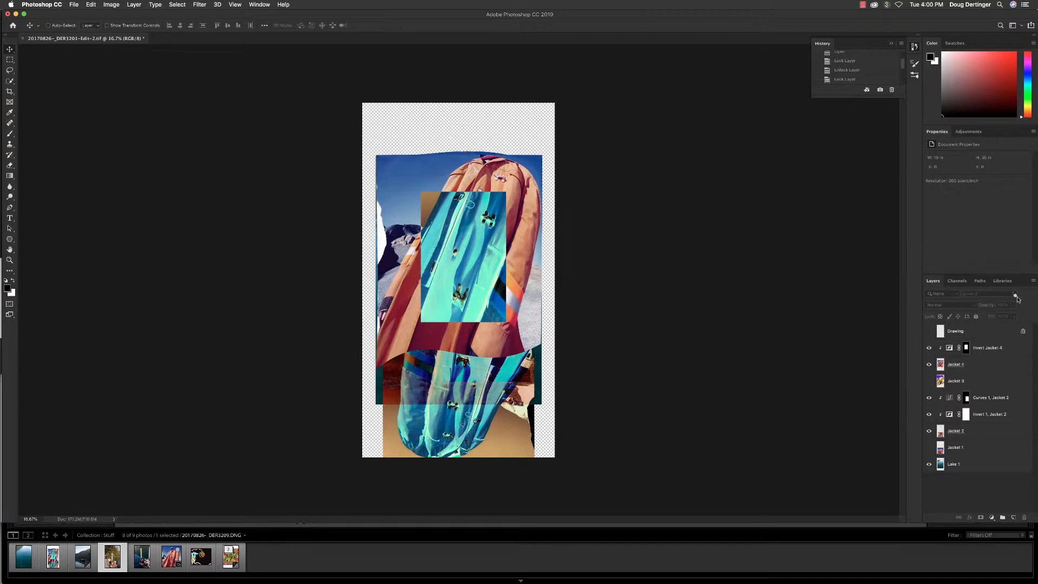
left_click(1015, 295)
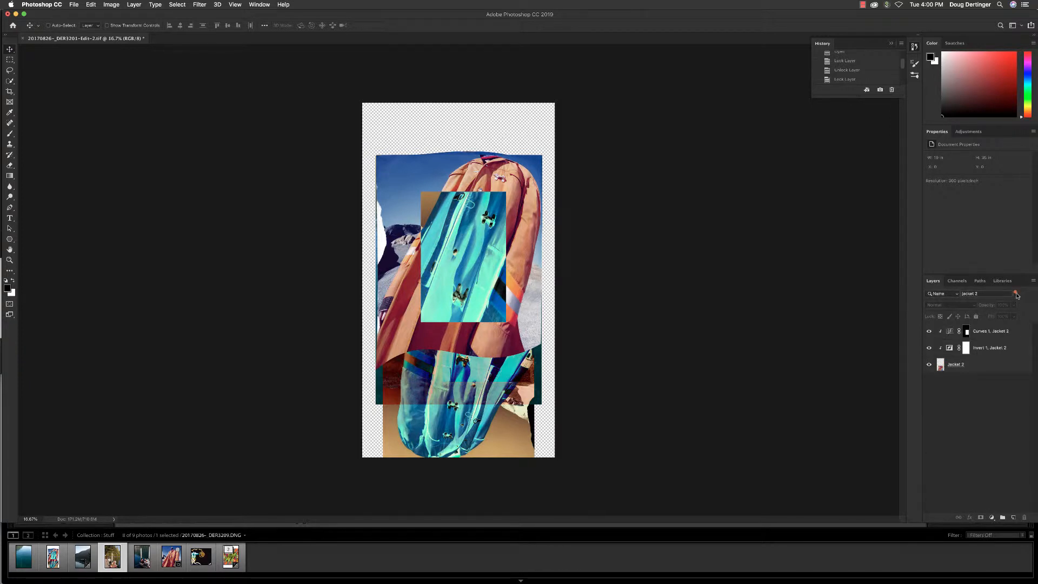
left_click(1015, 295)
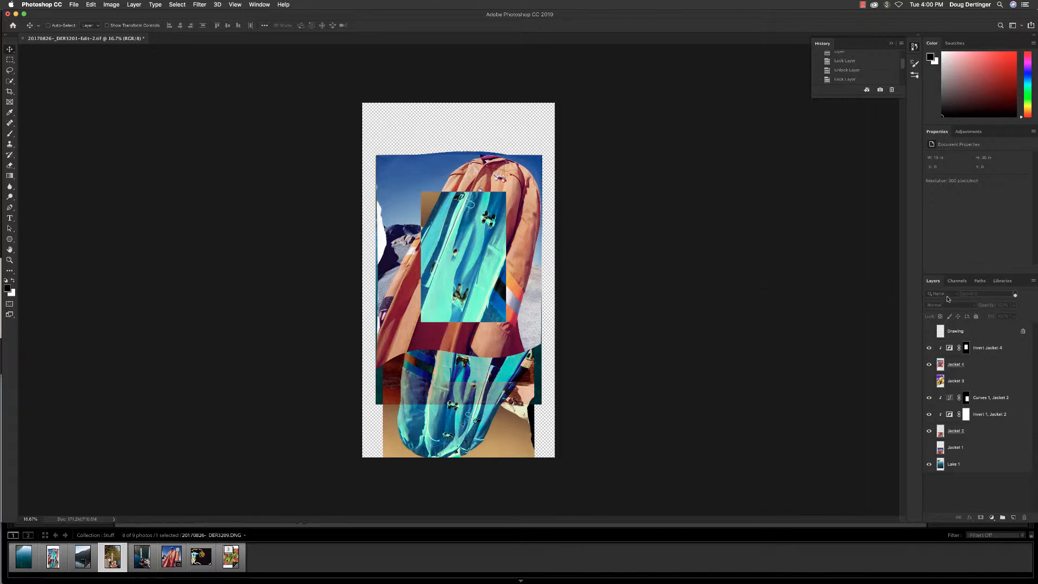
left_click(1016, 294)
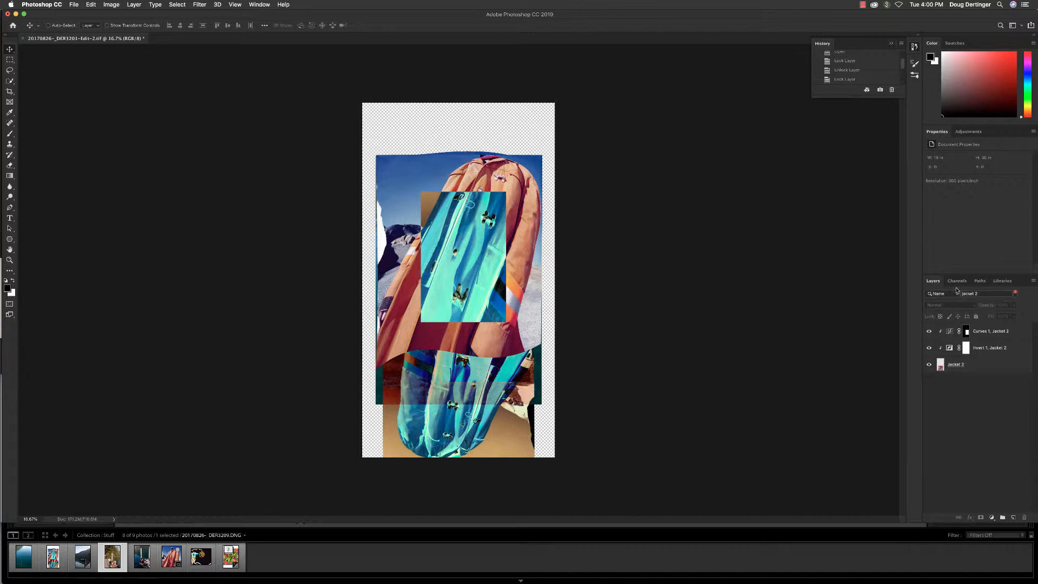
Switch the layer filter back to Kind, show only the pixel layers, and clear that filter again
left_click(940, 294)
left_click(950, 287)
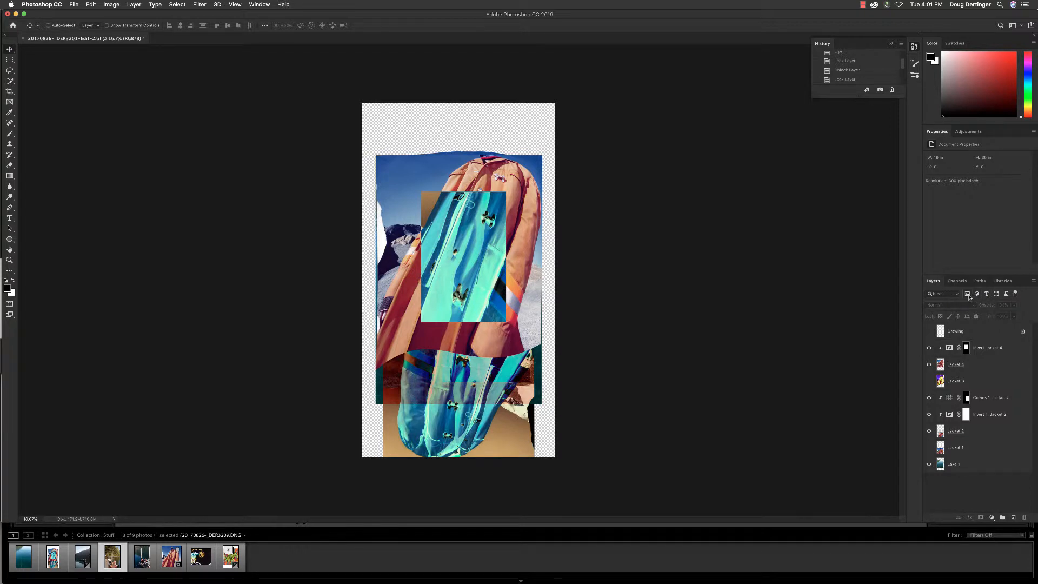
left_click(967, 294)
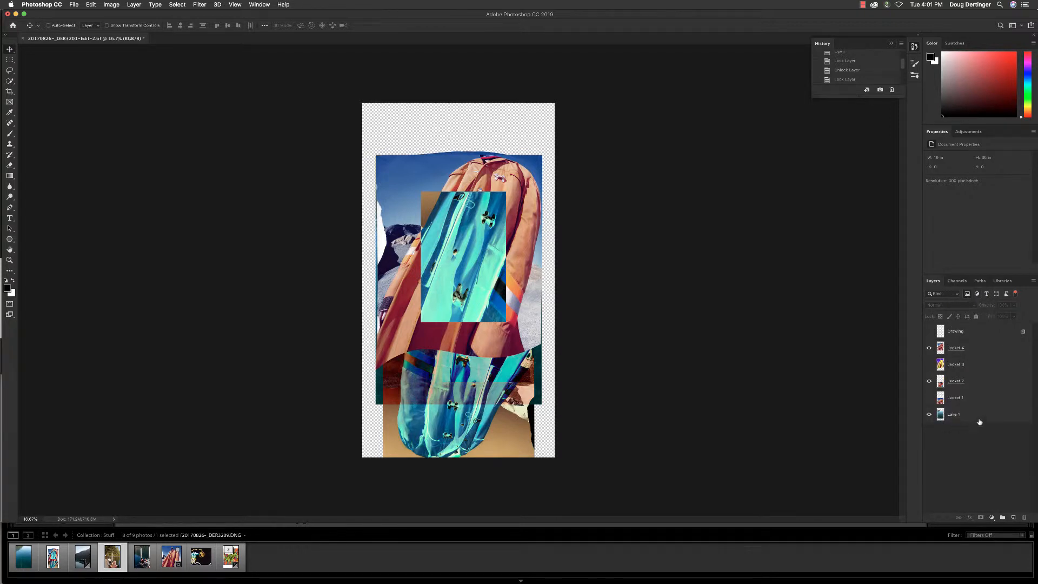
left_click(967, 294)
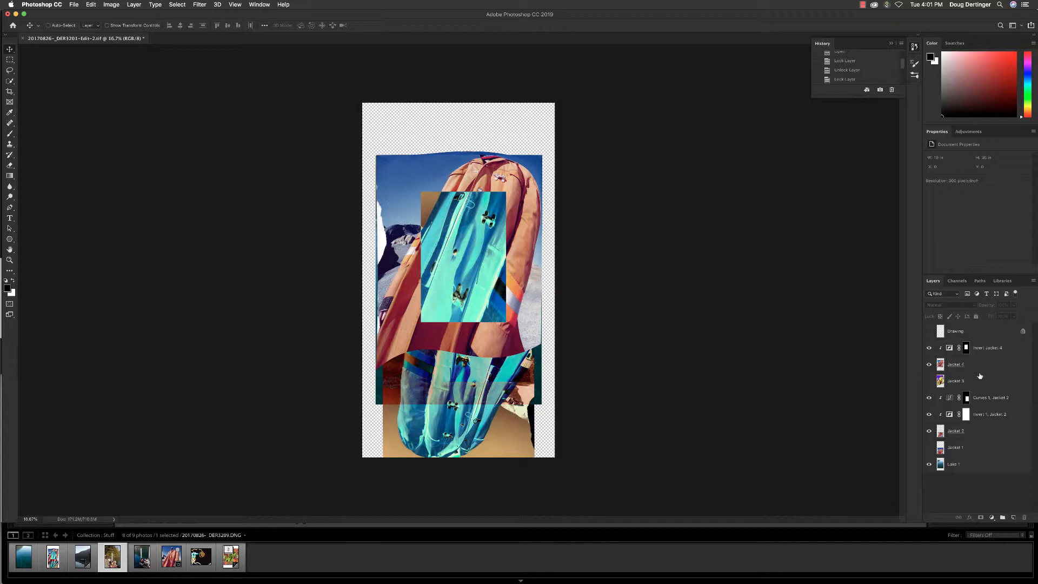
Lock the position of the Jacket 4 layer and try to move it on the canvas
left_click(962, 369)
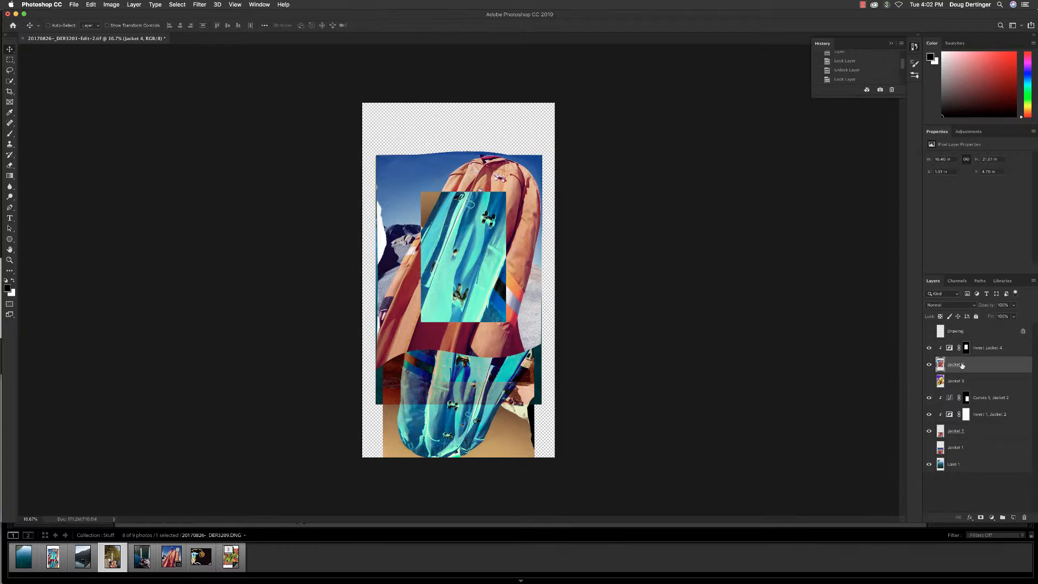
left_click(958, 317)
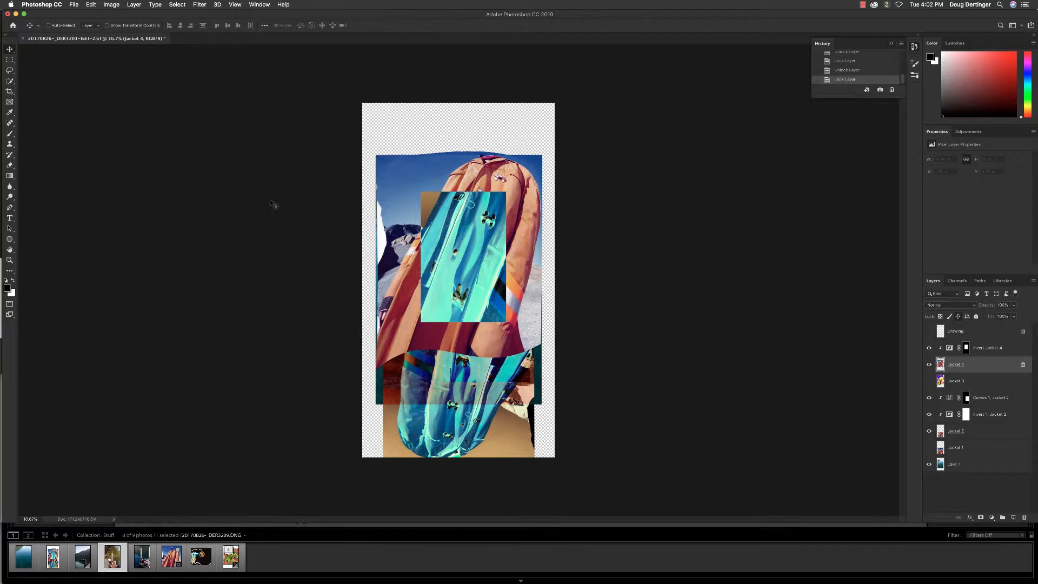
left_click_drag(450, 245, 318, 212)
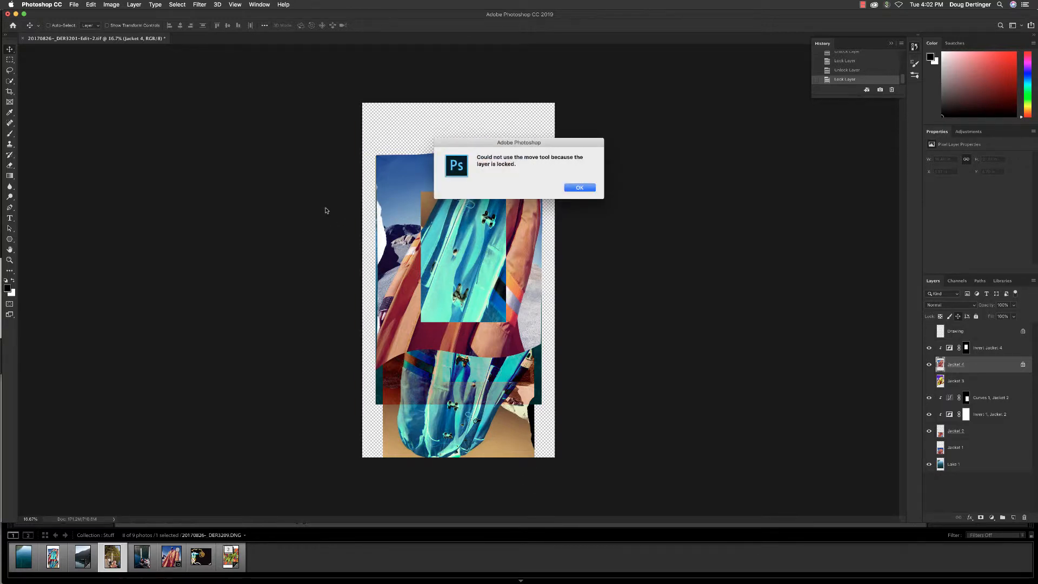
left_click(593, 189)
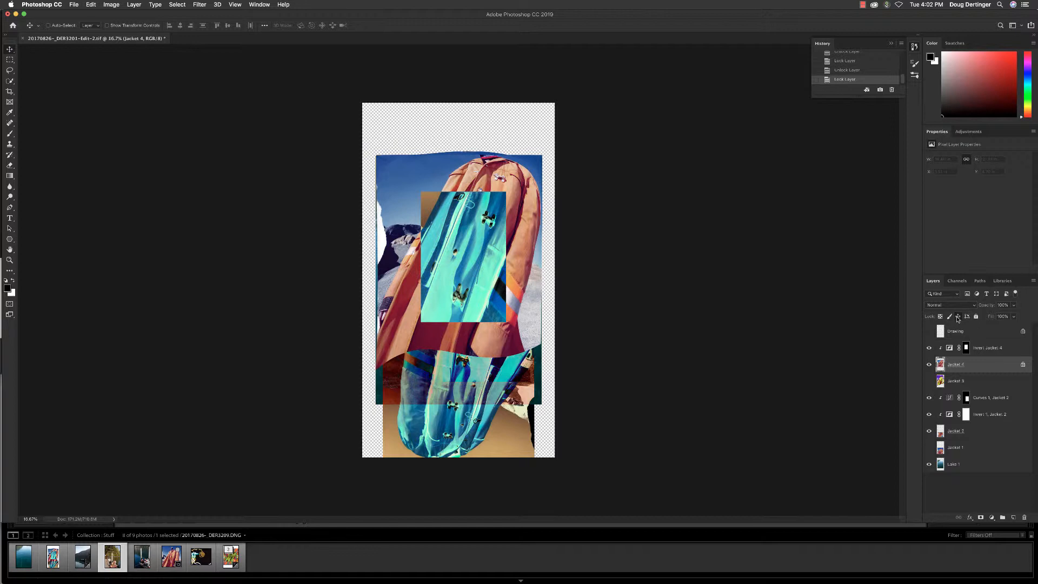
Toggle the position lock on the Jacket 4 layer and leave the layer unlocked
left_click(958, 317)
left_click(958, 317)
left_click(1023, 366)
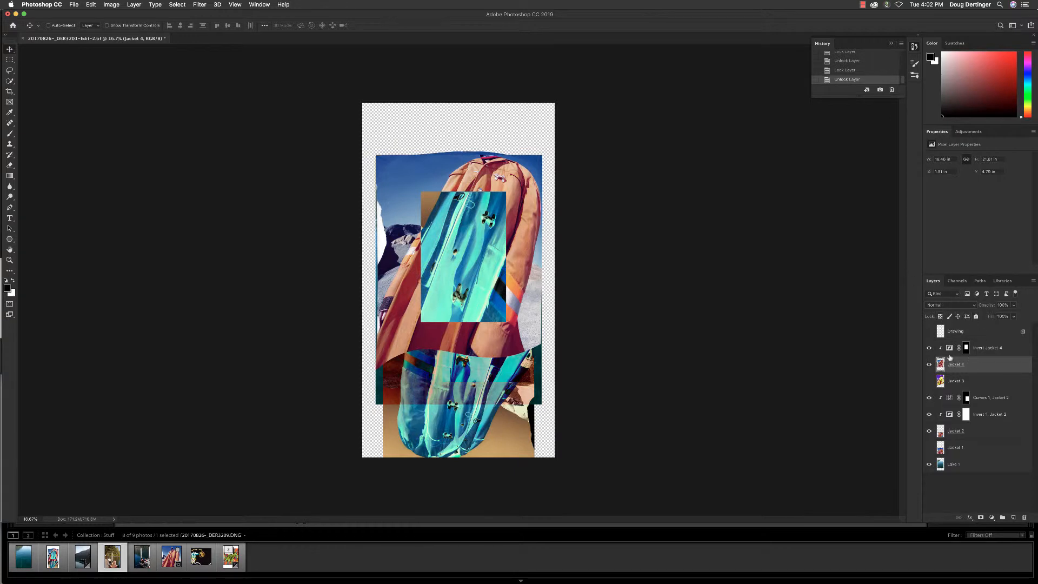
Lock the transparent pixels of Jacket 4 and paint a black brush stroke across the full width of the jacket image
left_click(940, 317)
left_click(11, 134)
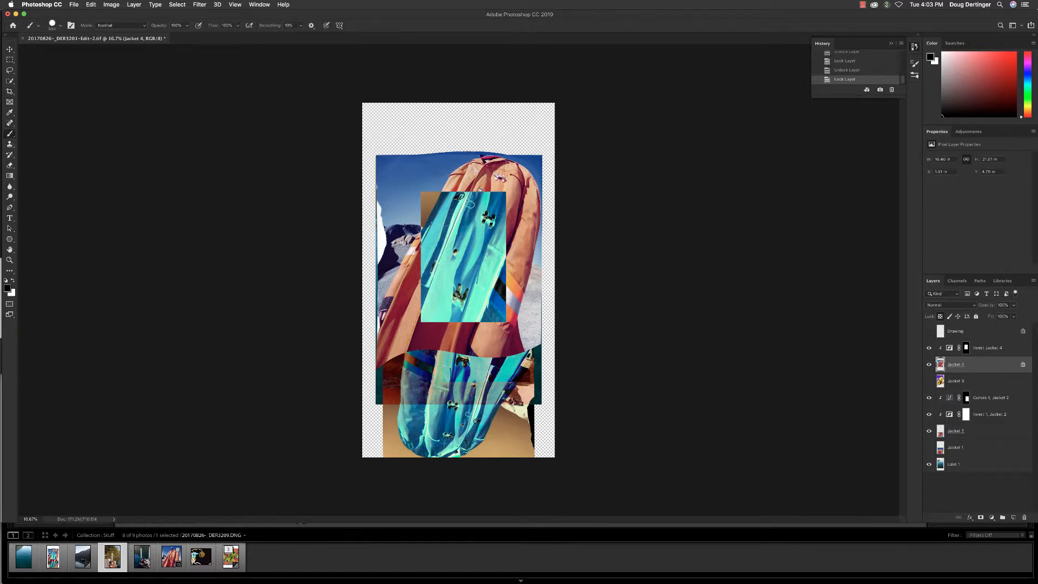
mouse_move(533, 321)
left_mouse_down()
mouse_move(502, 299)
mouse_move(347, 283)
left_mouse_up()
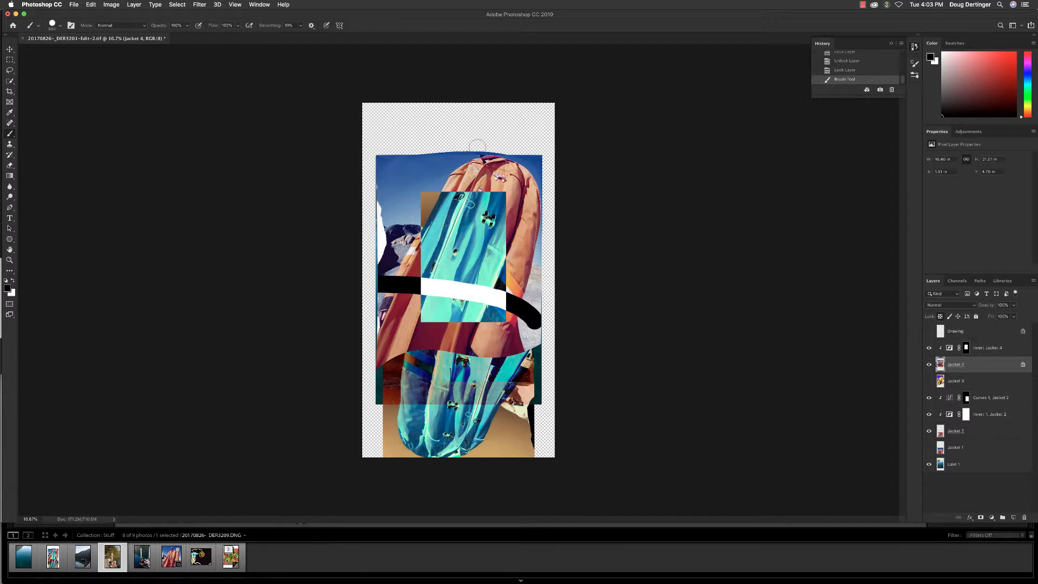
Unlock Jacket 4's transparent pixels, paint a second stroke past the image edge, and check it by toggling the layer's visibility
left_click(940, 316)
mouse_move(535, 292)
left_mouse_down()
mouse_move(467, 269)
mouse_move(361, 262)
left_mouse_up()
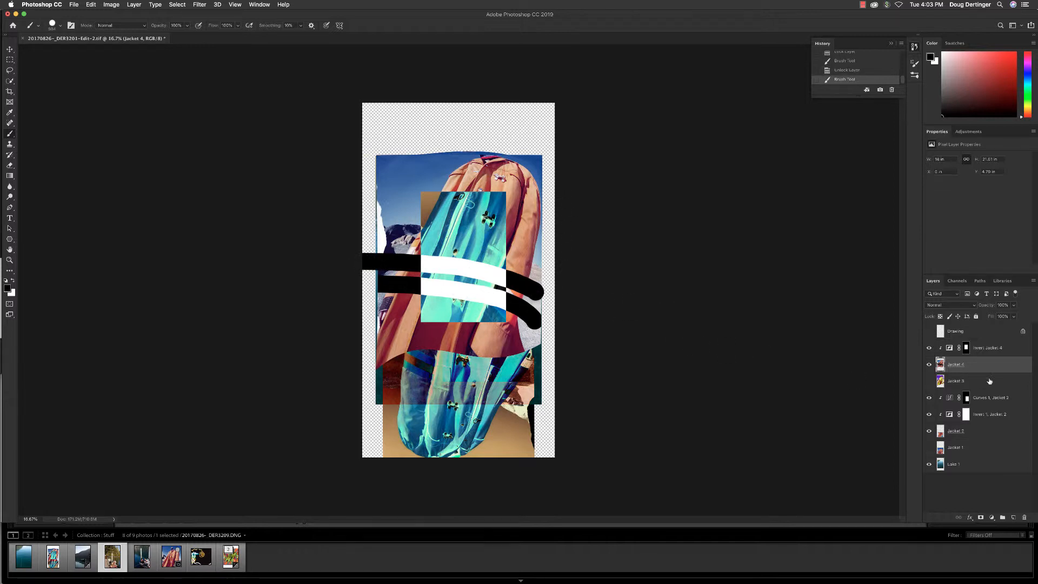
left_click(930, 364)
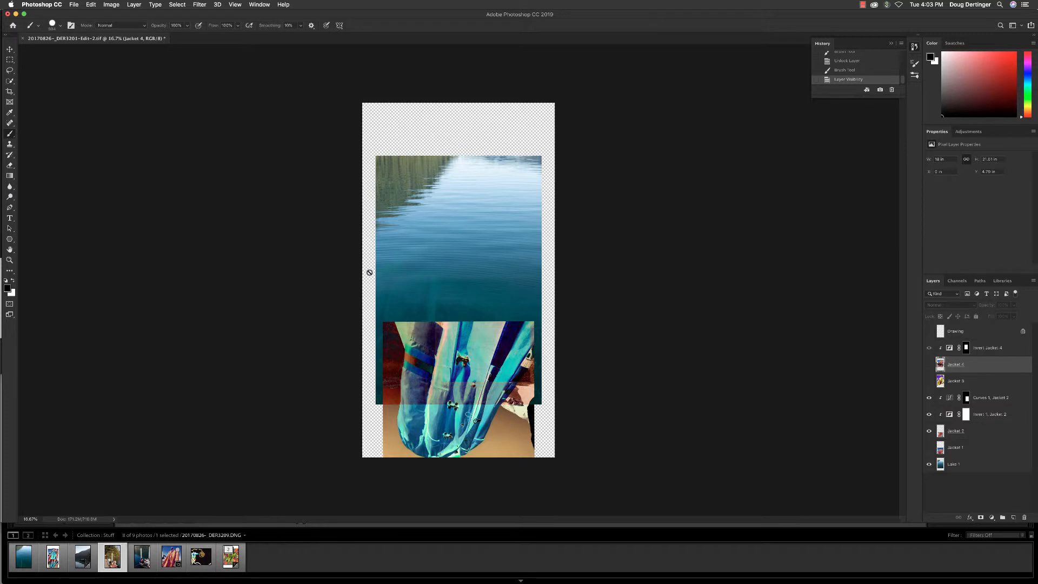
left_click(929, 365)
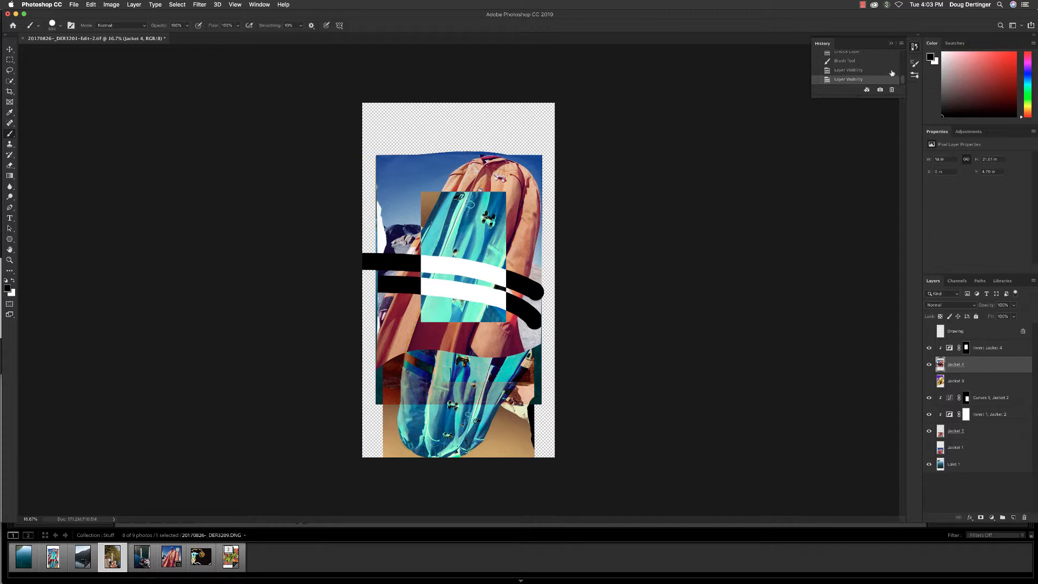
Revert the history to the state before the two brush strokes and remove the transparency lock from Jacket 4
scroll(883, 71, "up", 2)
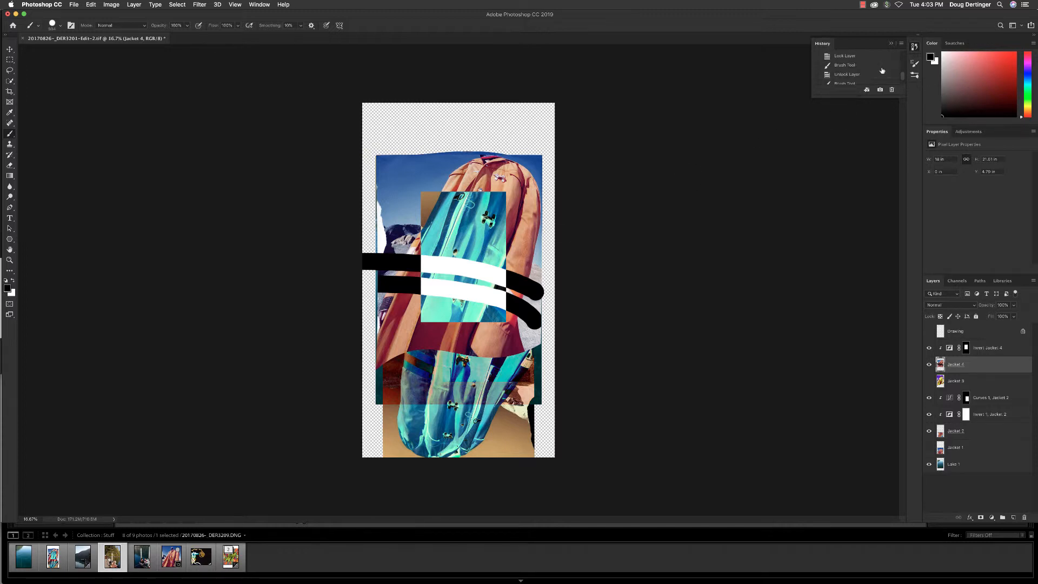
left_click(866, 59)
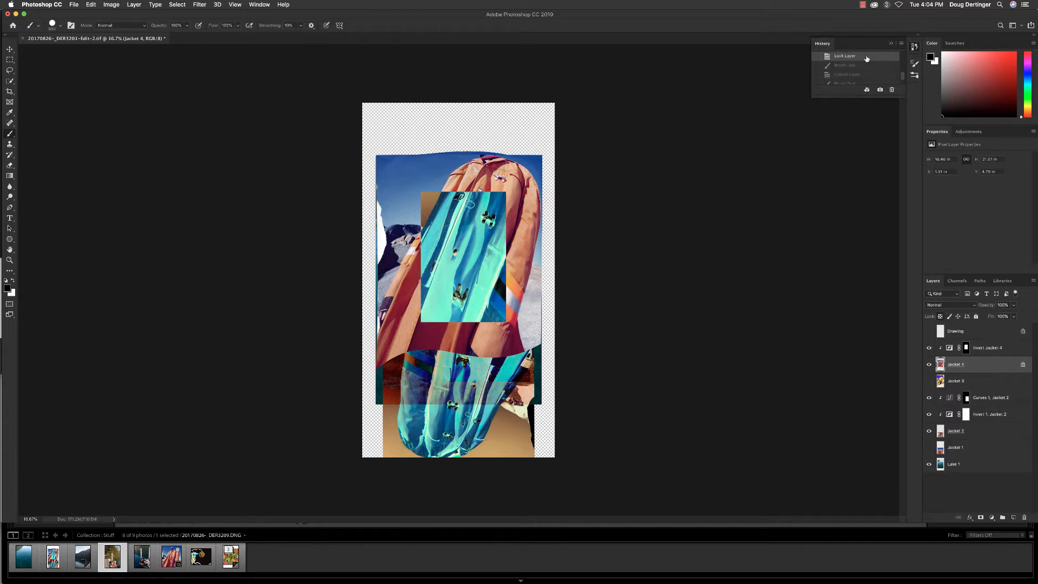
left_click(1022, 364)
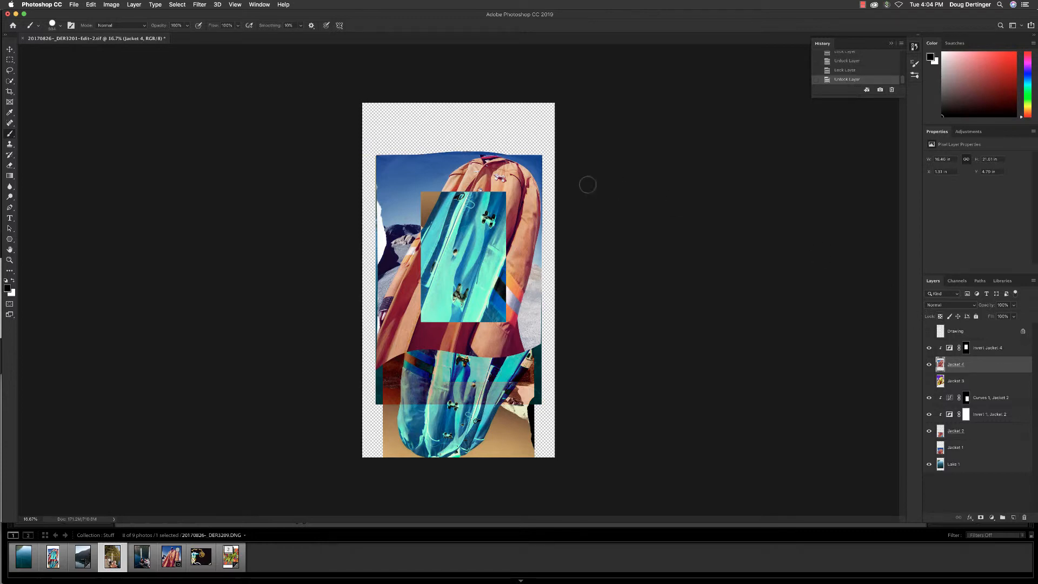
Toggle the image pixels lock on Jacket 4, apply the full lock to the layer, and dismiss the incoming message notification
left_click(950, 317)
left_click(949, 316)
left_click(976, 317)
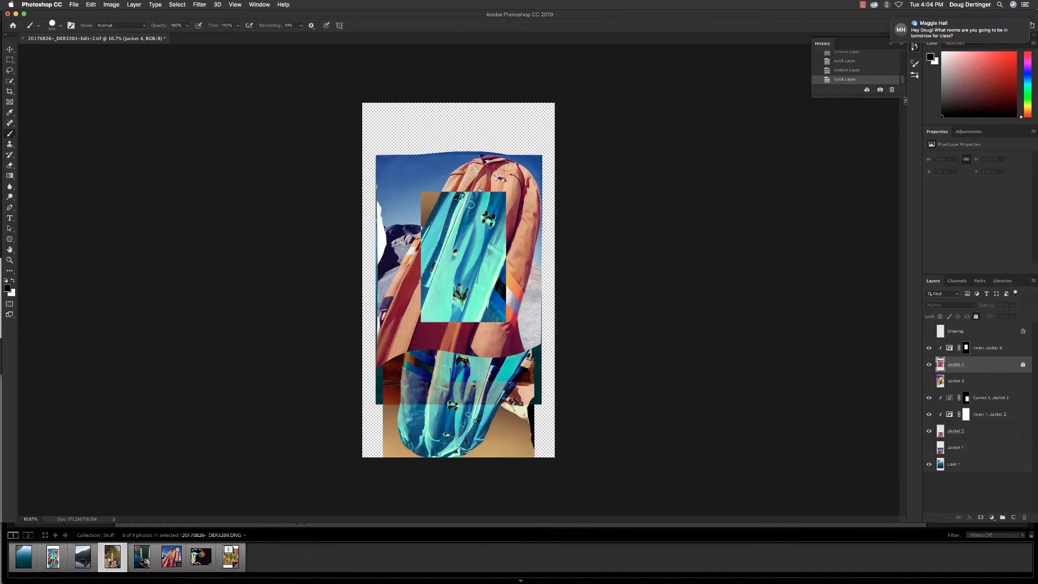
mouse_move(993, 40)
left_click(1015, 24)
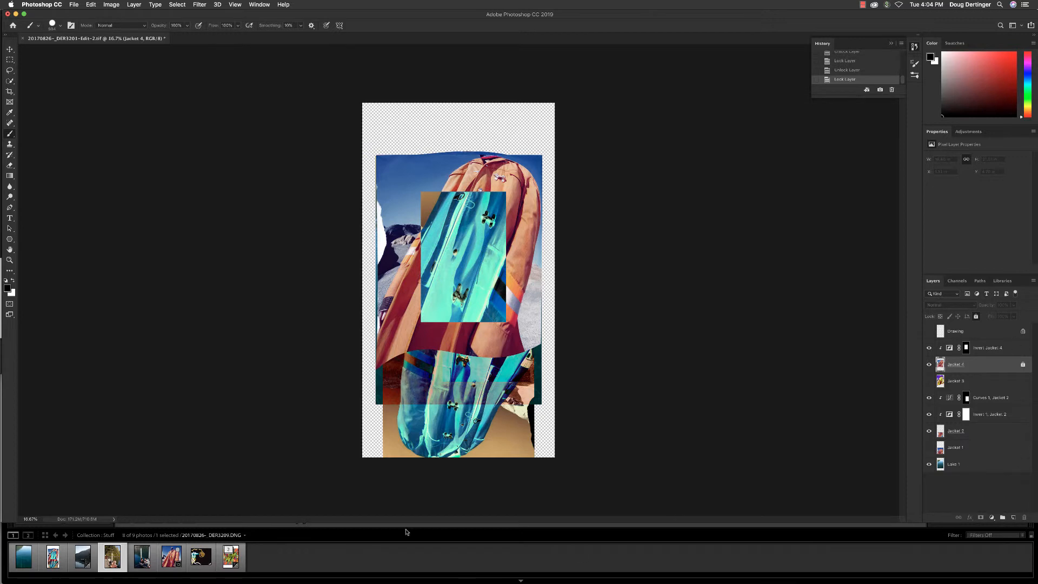
Switch to Lightroom and open the photo 20170826-_DER3209.DNG for editing in Photoshop
left_click(309, 553)
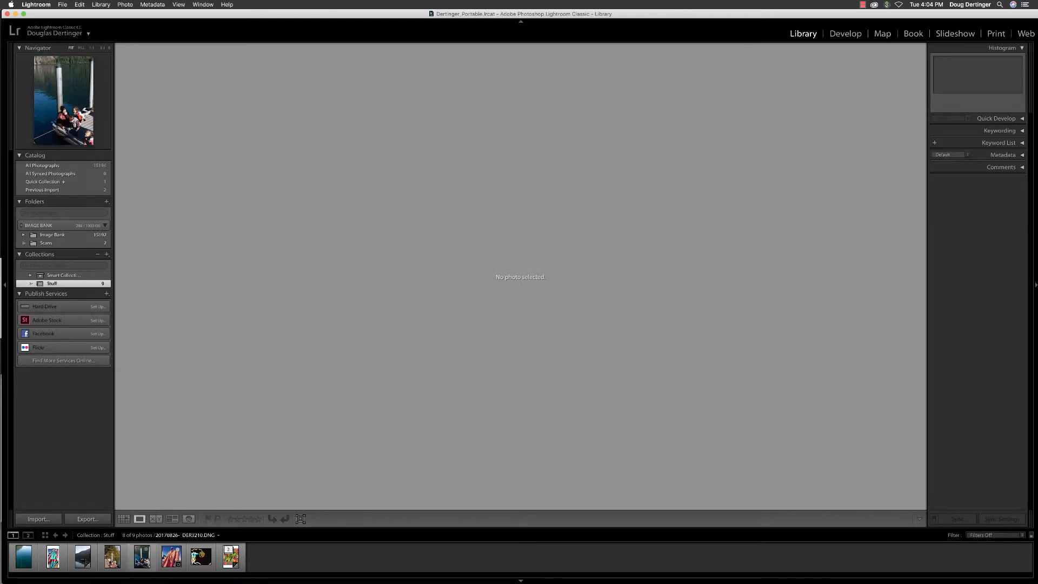
left_click(113, 556)
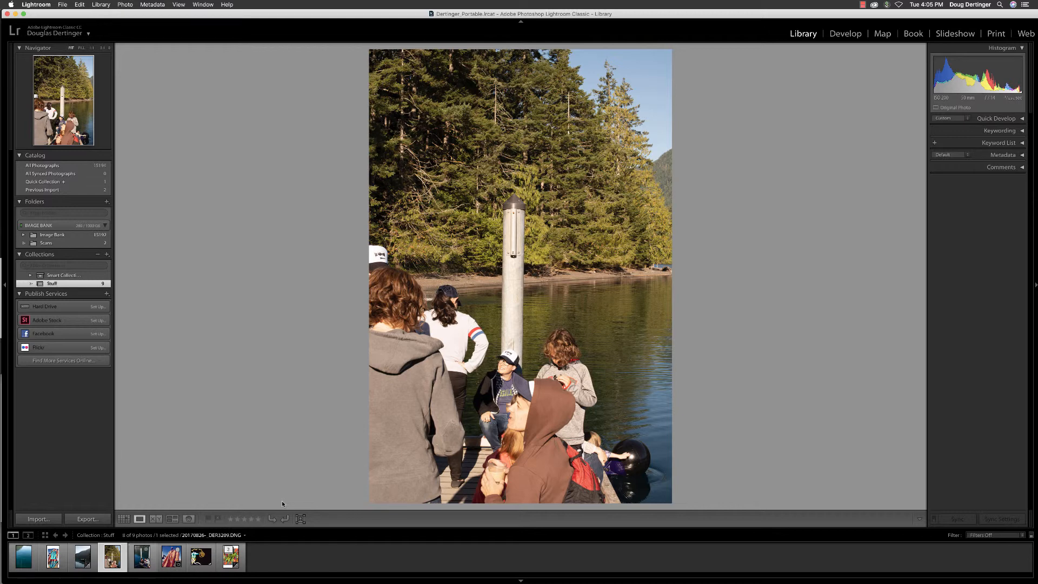
key("super+e")
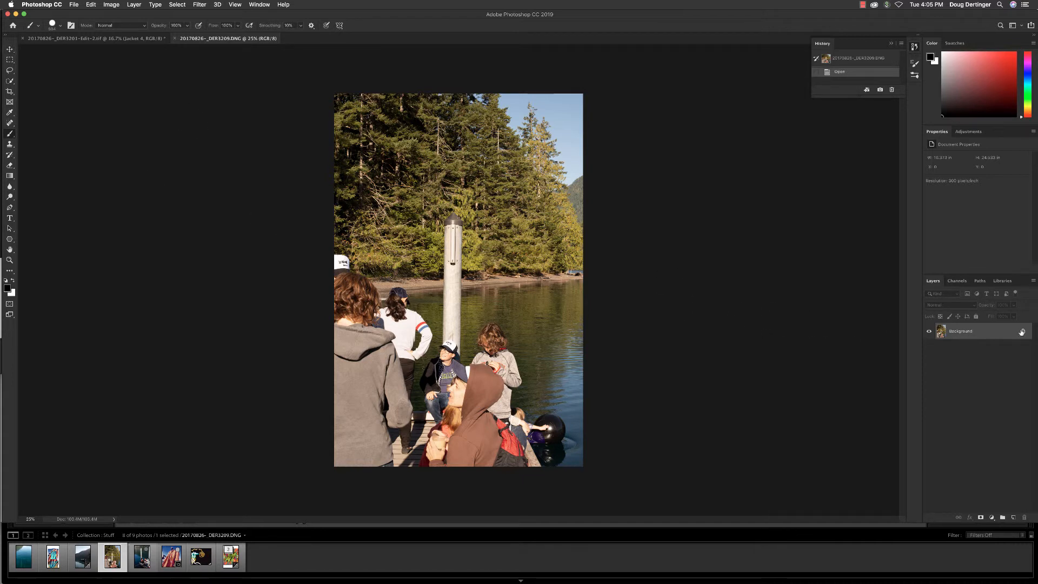
Move the Background layer sideways with the Move tool, converting it to a normal layer
left_click(10, 50)
left_click_drag(460, 264, 546, 242)
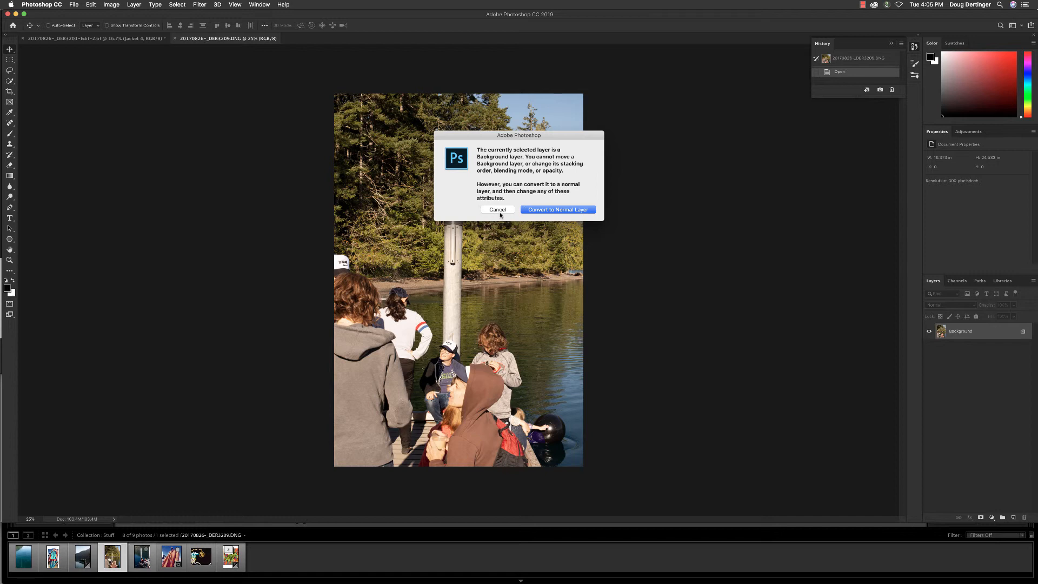
left_click(557, 210)
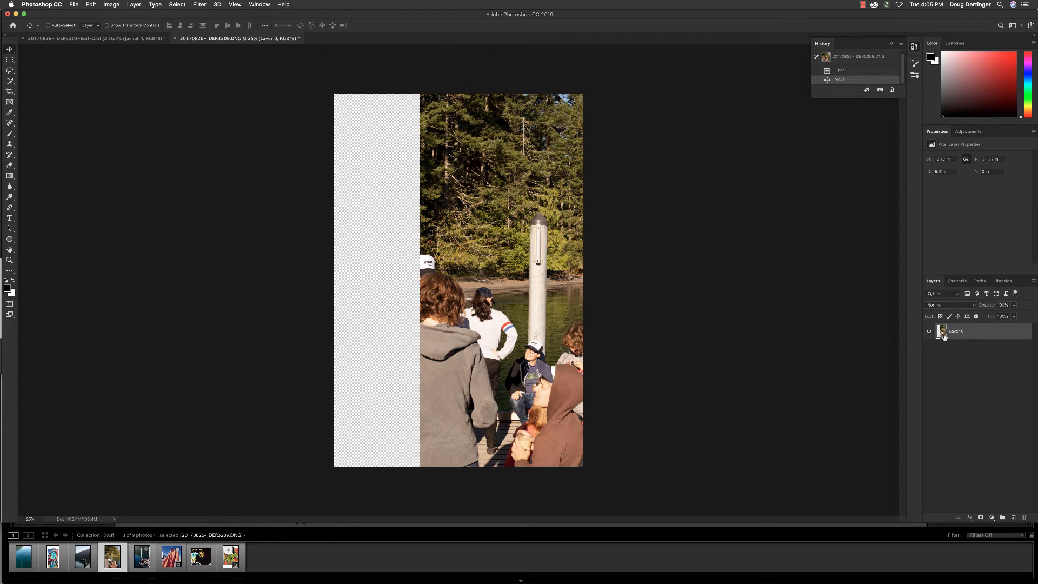
Undo the layer move and unlock the Background layer directly to make it a normal layer
key("super+z")
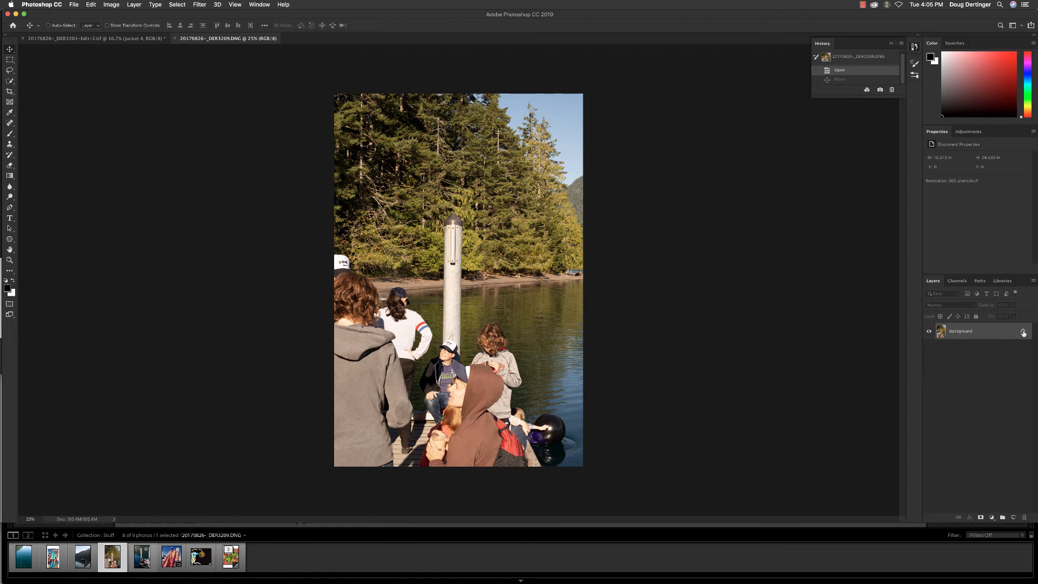
left_click(1023, 332)
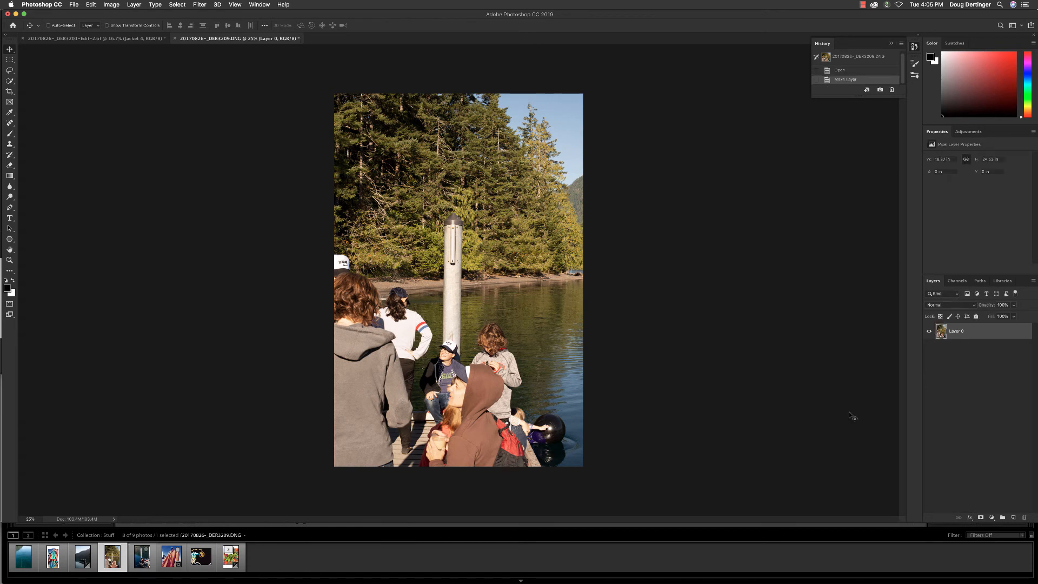